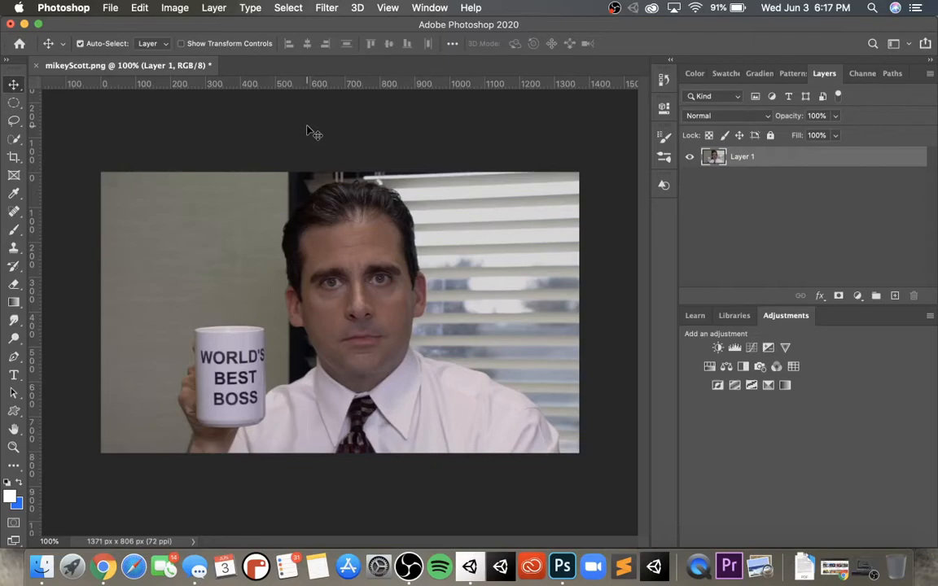
Try the Pinch distort filter on the photo layer with an amount of -69%, and undo it.
{"action": "left_click", "coordinate": [328, 9]}
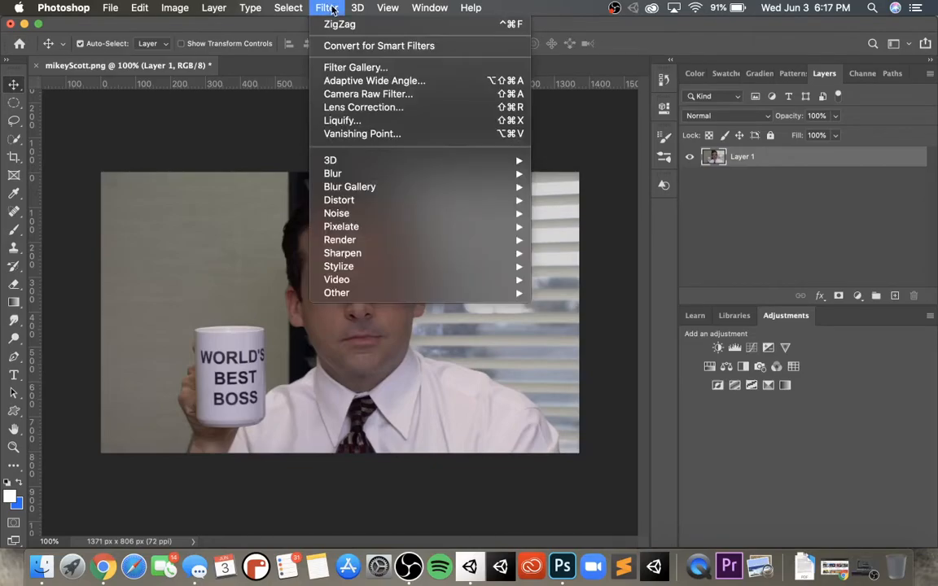
{"action": "mouse_move", "coordinate": [362, 201]}
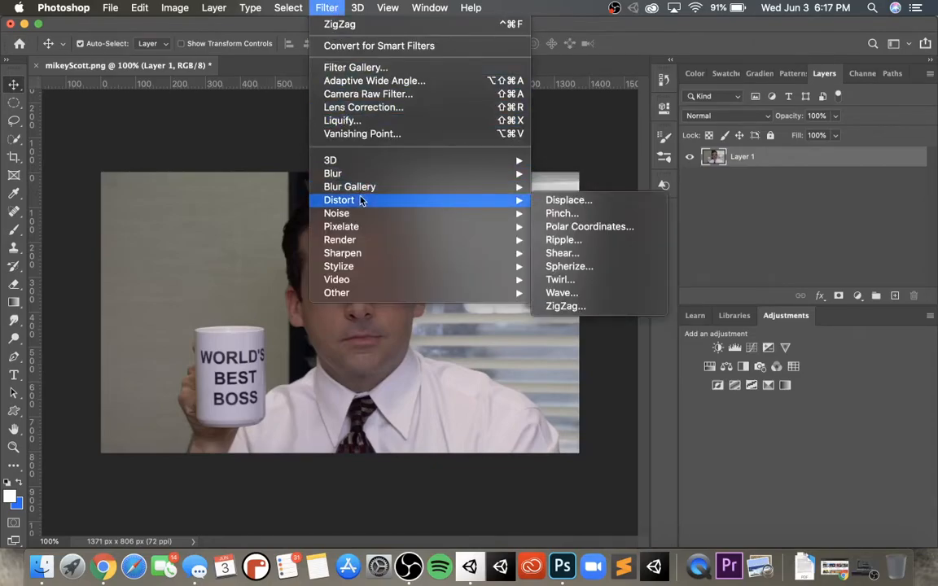
{"action": "left_click", "coordinate": [560, 214]}
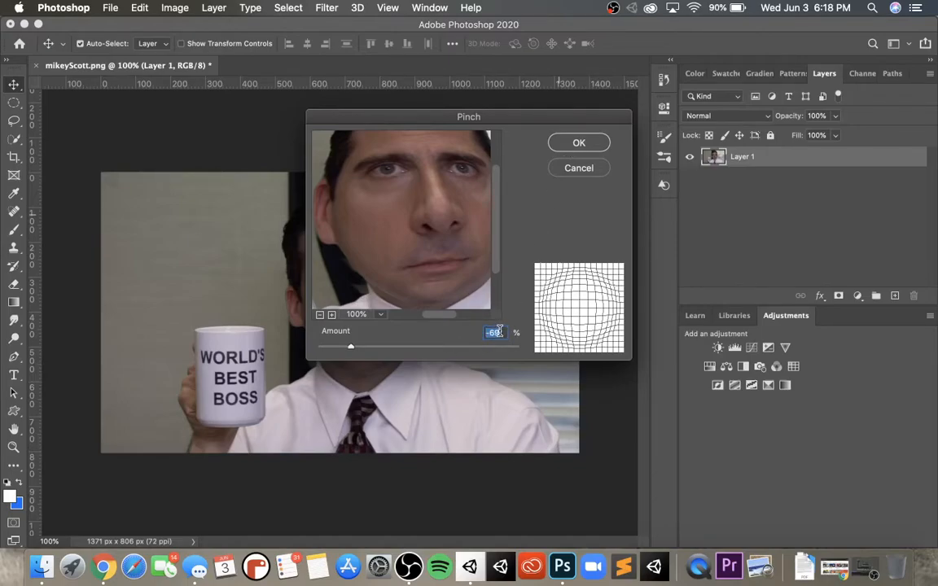
{"action": "left_click", "coordinate": [580, 146]}
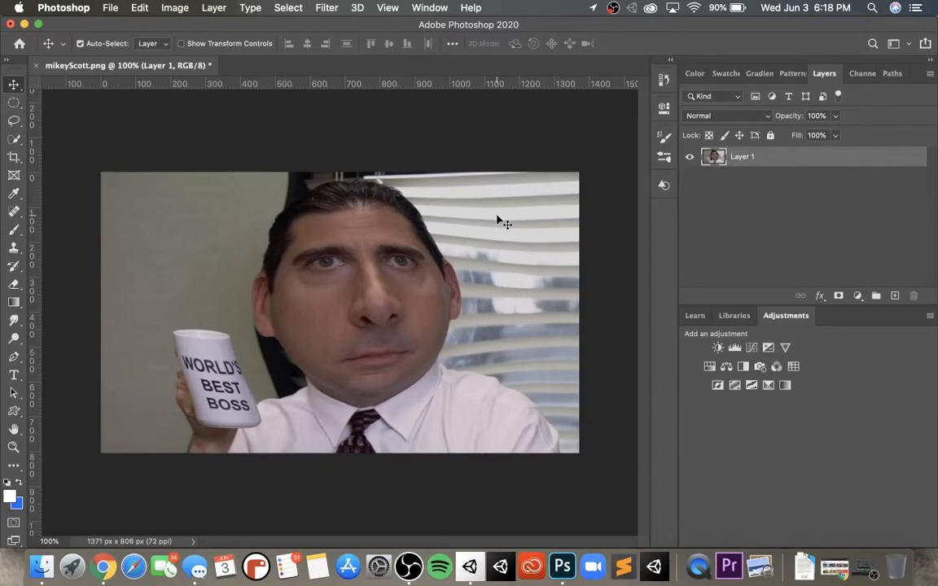
{"action": "key", "text": "super+z"}
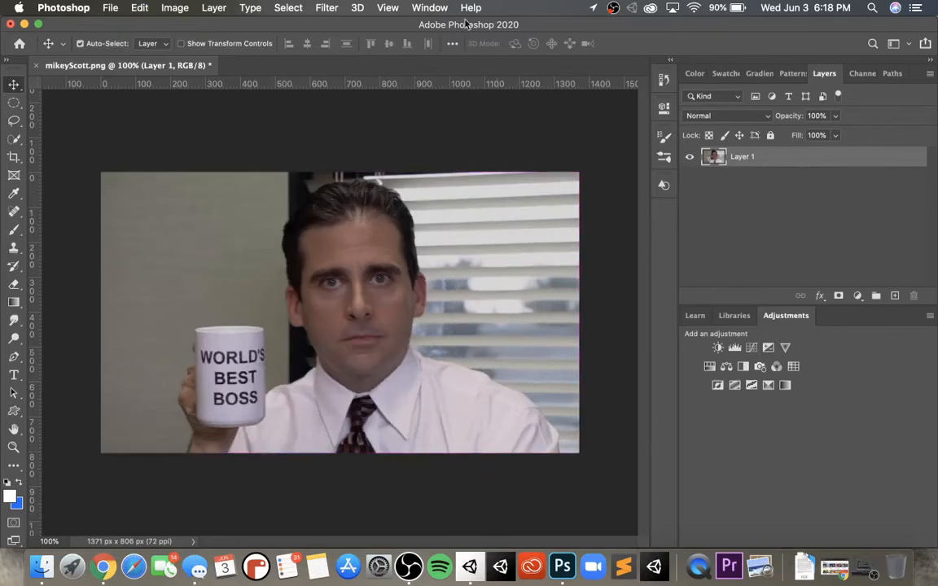
Try the Pinch distort filter on the photo layer with the amount set to 100%, and undo it.
{"action": "left_click", "coordinate": [415, 5]}
{"action": "mouse_move", "coordinate": [326, 7]}
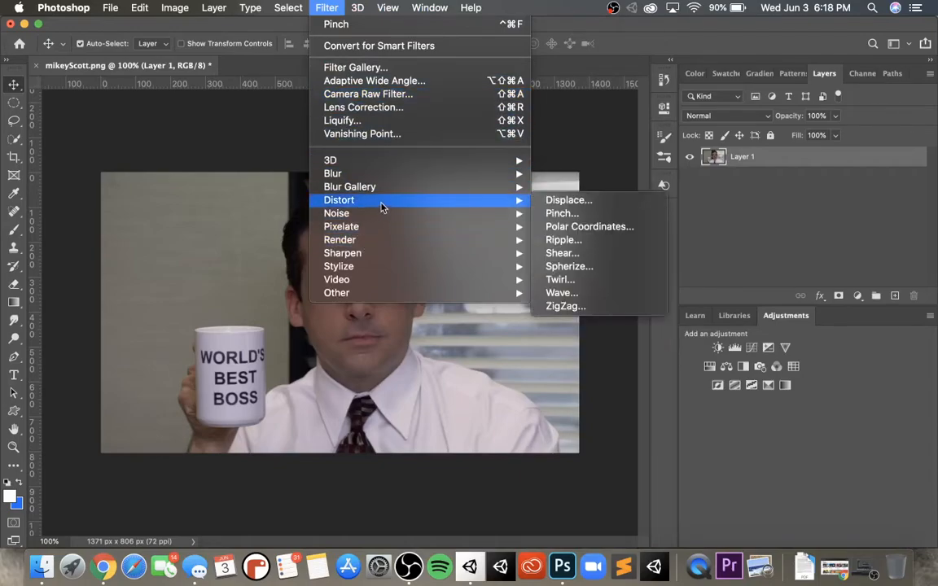
{"action": "left_click", "coordinate": [561, 214]}
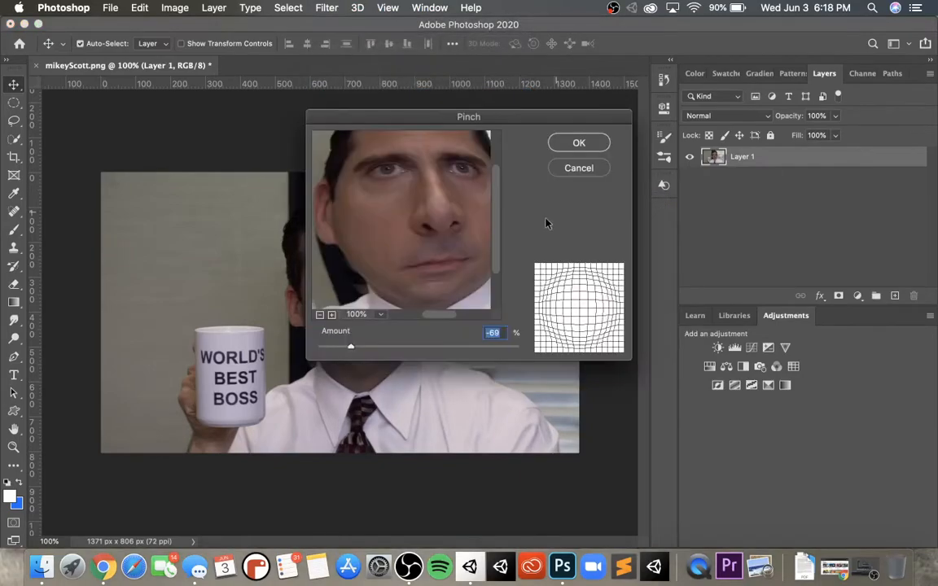
{"action": "left_click_drag", "start_coordinate": [351, 349], "coordinate": [535, 356]}
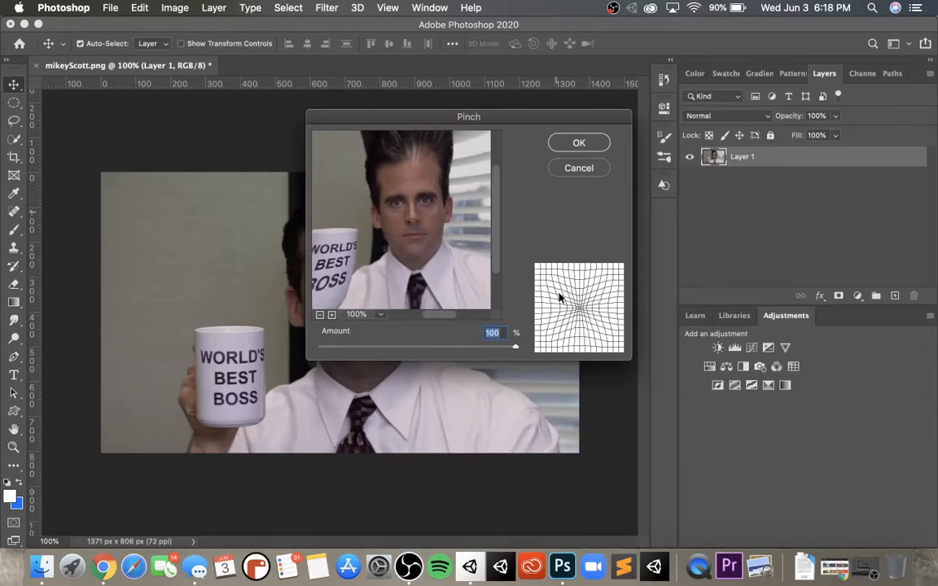
{"action": "left_click", "coordinate": [580, 144]}
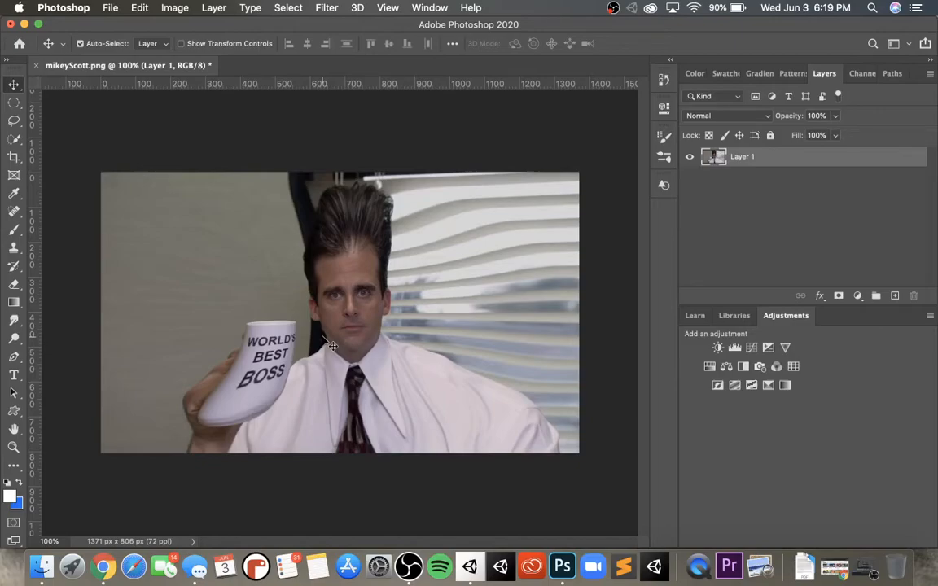
{"action": "key", "text": "super+z"}
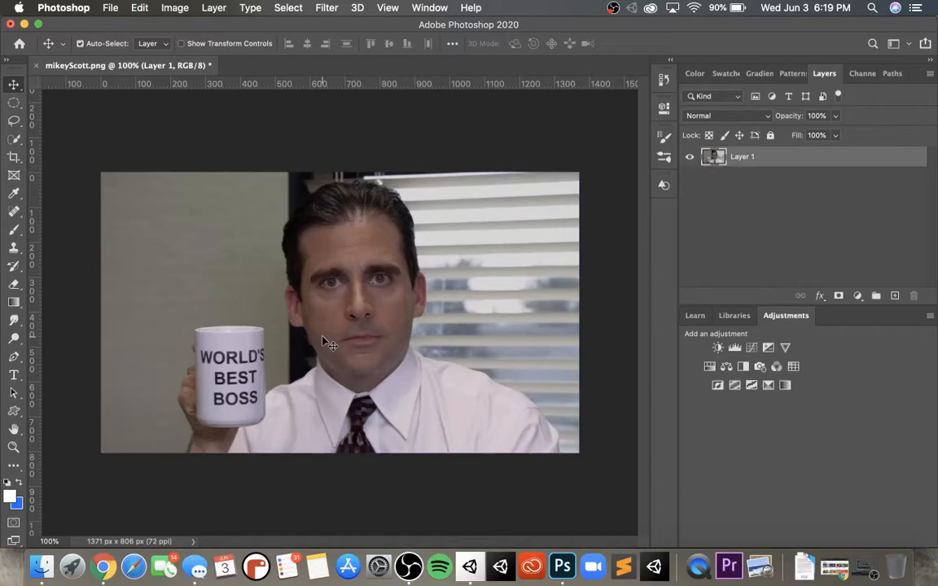
Try the Ripple distort filter on the photo with an amount of 671% and Medium size, and undo it.
{"action": "left_click", "coordinate": [327, 7]}
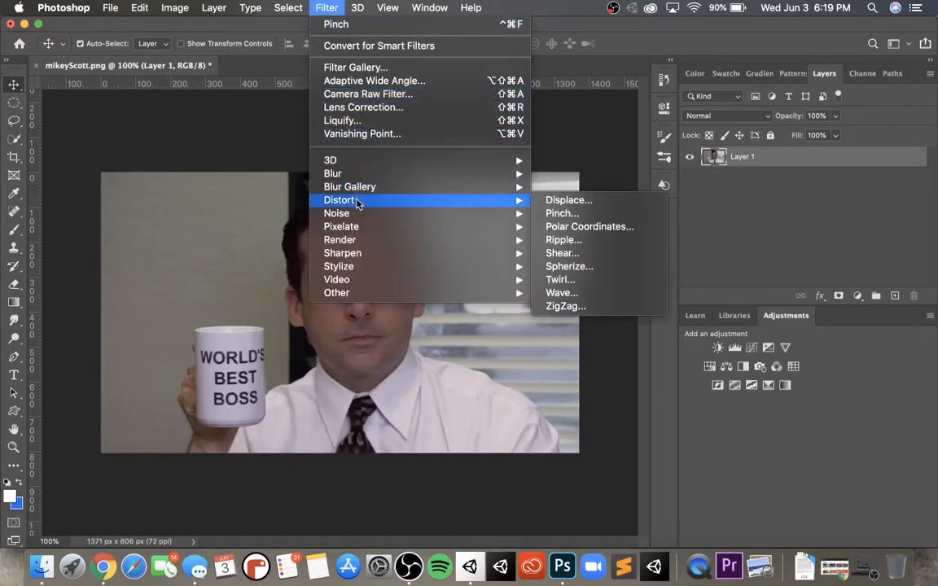
{"action": "mouse_move", "coordinate": [515, 204]}
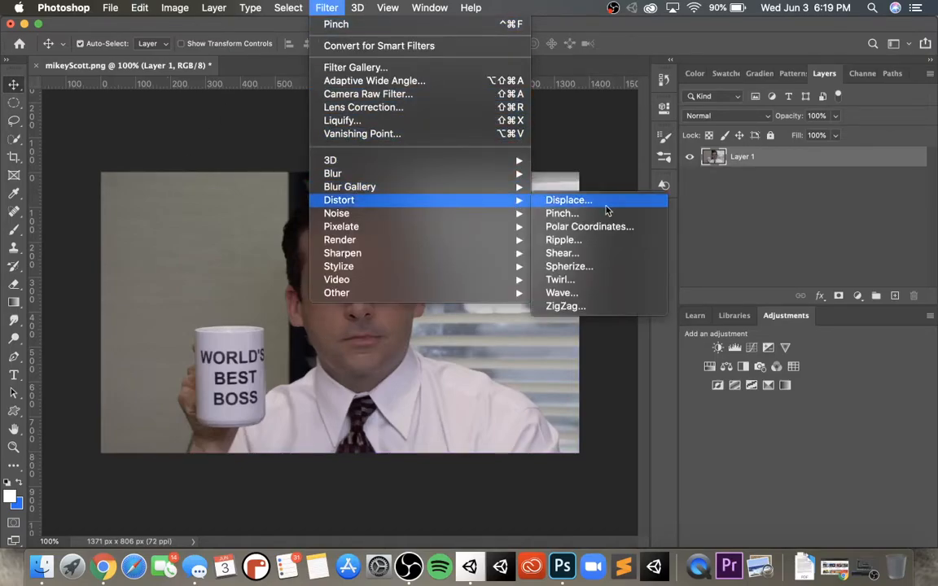
{"action": "left_click", "coordinate": [583, 240]}
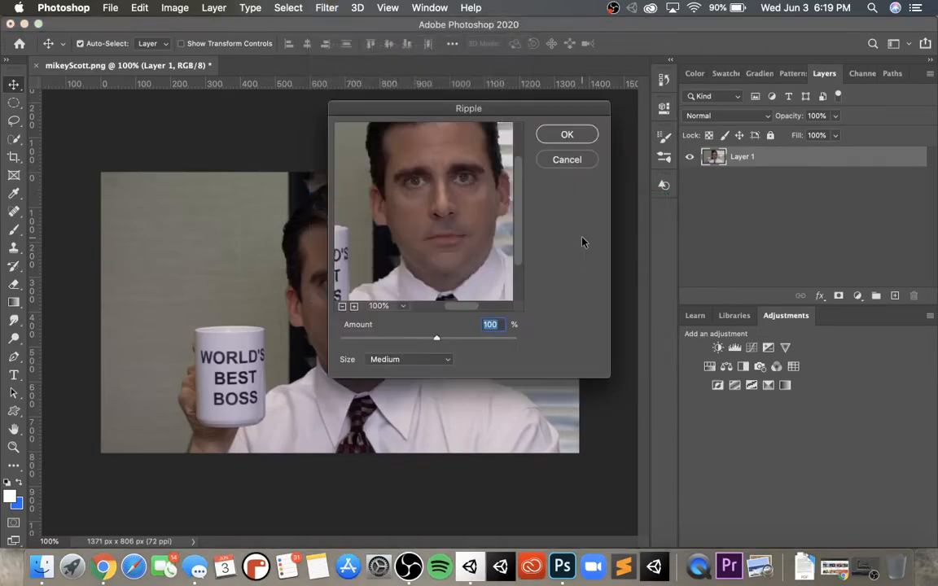
{"action": "left_click_drag", "start_coordinate": [438, 340], "coordinate": [486, 338]}
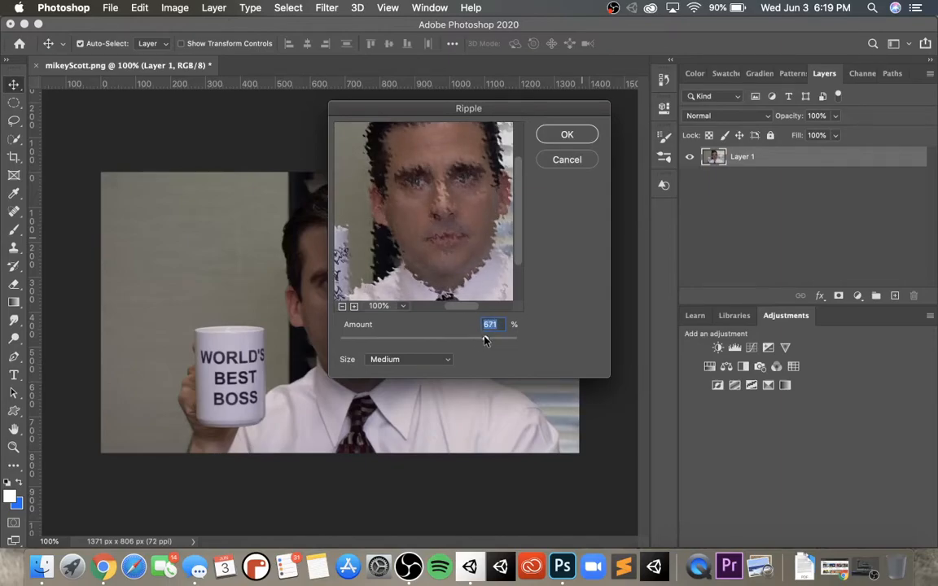
{"action": "left_click", "coordinate": [579, 135]}
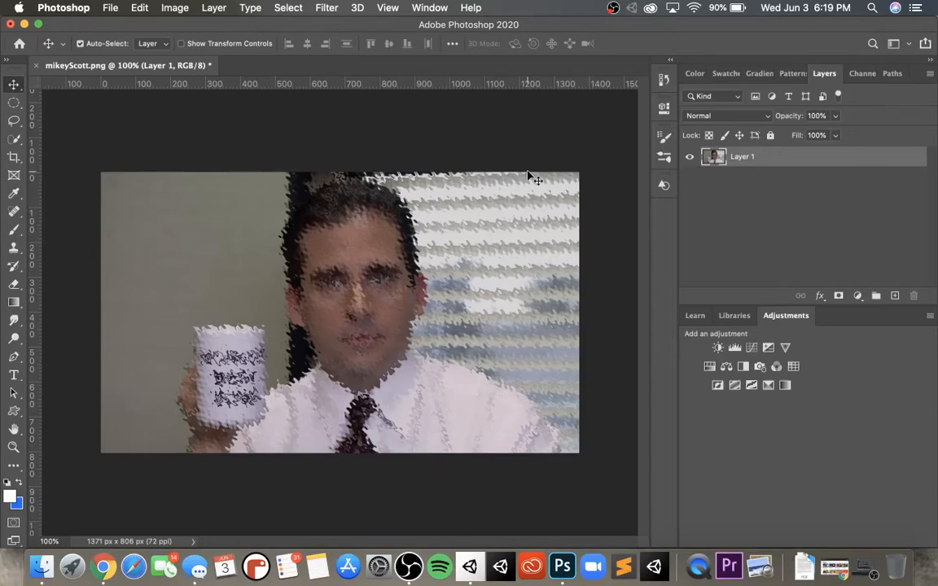
{"action": "key", "text": "super+z"}
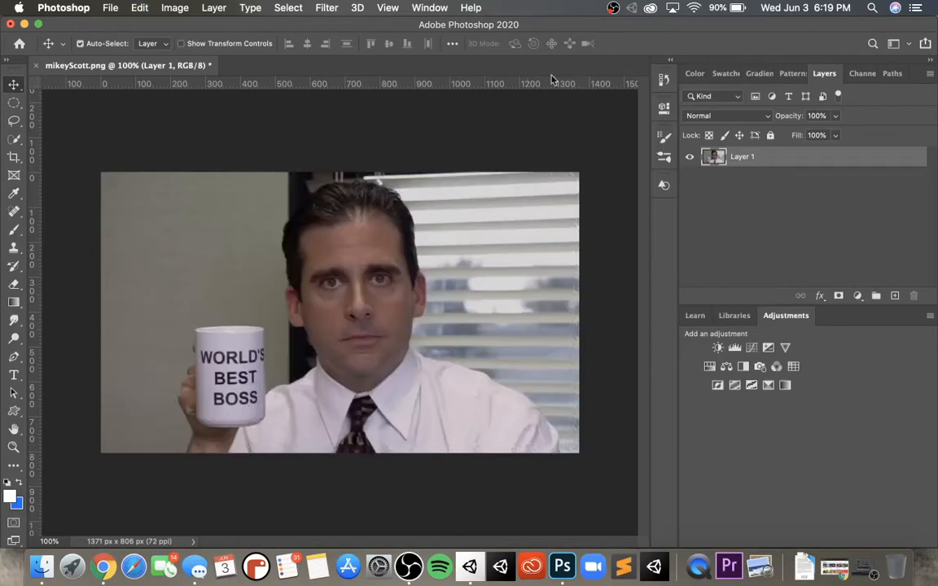
Try the Shear distort filter with Wrap Around, moving the curve's middle point onto the vertical centre line, and undo it.
{"action": "left_click", "coordinate": [326, 7]}
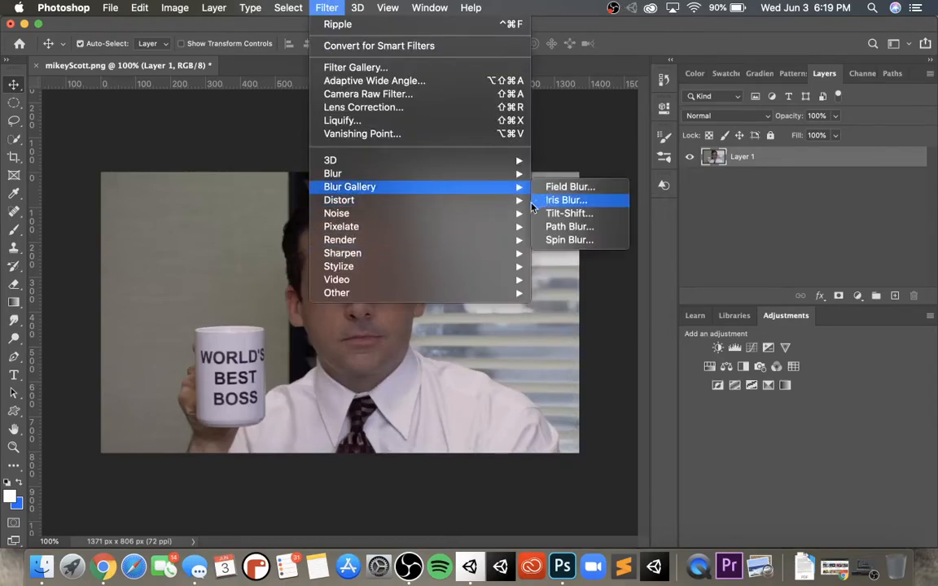
{"action": "mouse_move", "coordinate": [505, 204]}
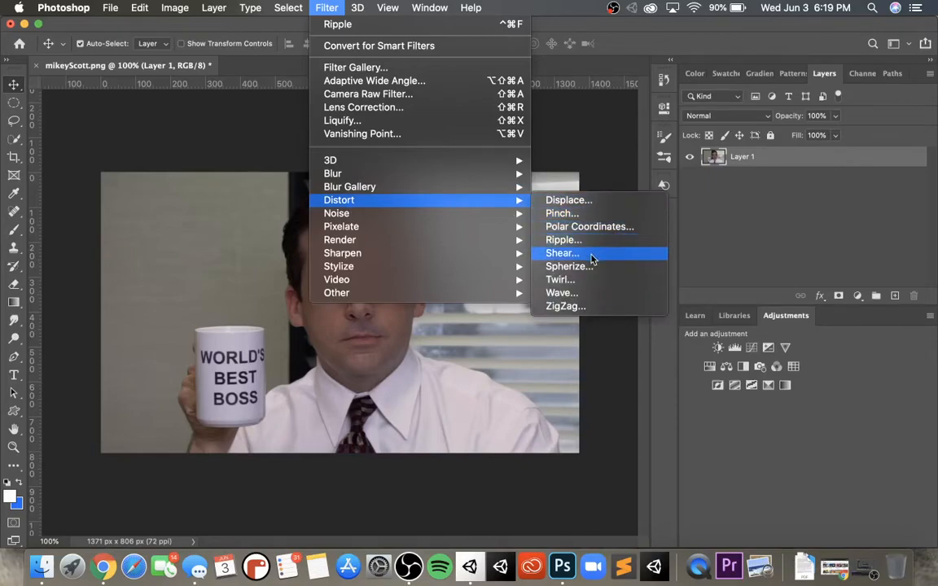
{"action": "left_click", "coordinate": [563, 253]}
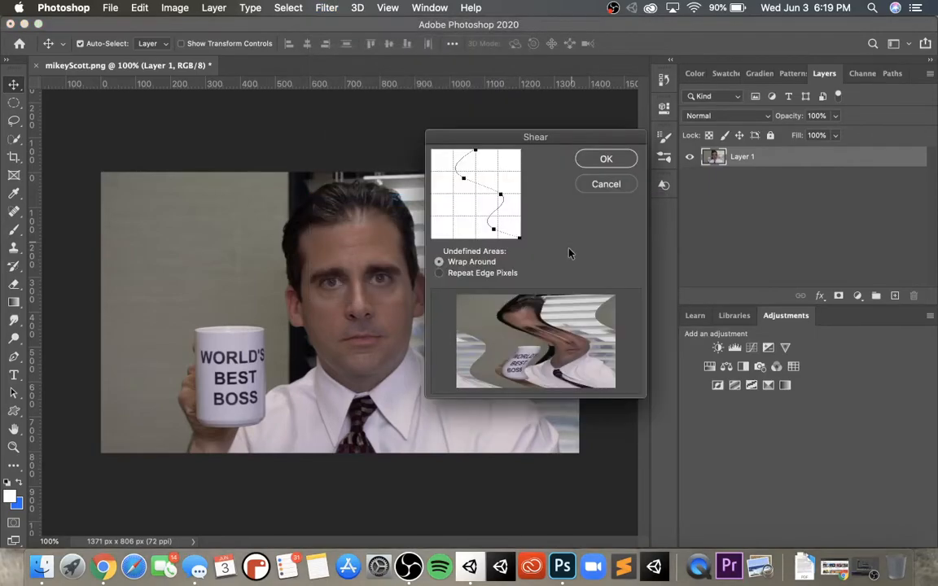
{"action": "mouse_move", "coordinate": [498, 201]}
{"action": "left_mouse_down"}
{"action": "mouse_move", "coordinate": [447, 206]}
{"action": "mouse_move", "coordinate": [493, 199]}
{"action": "mouse_move", "coordinate": [476, 199]}
{"action": "left_mouse_up"}
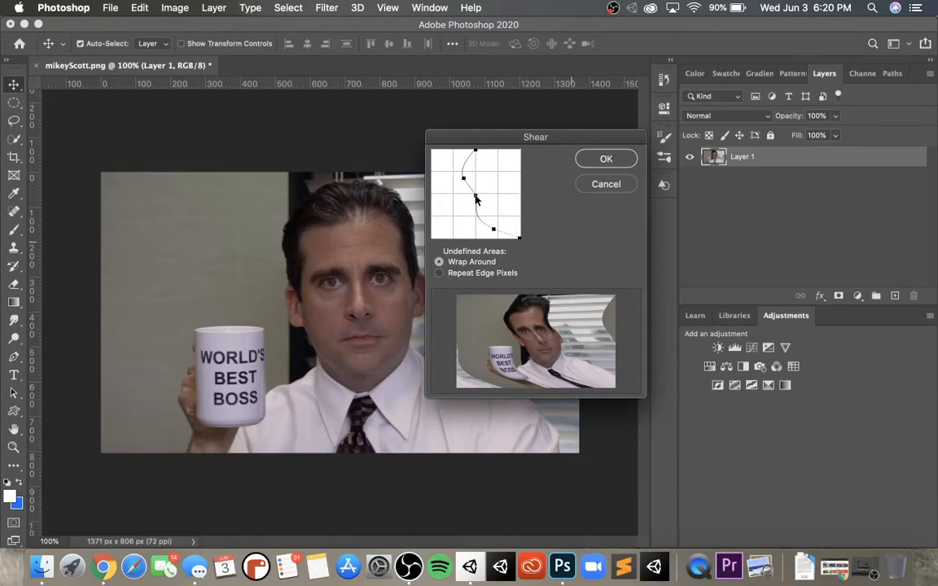
{"action": "left_click", "coordinate": [600, 160]}
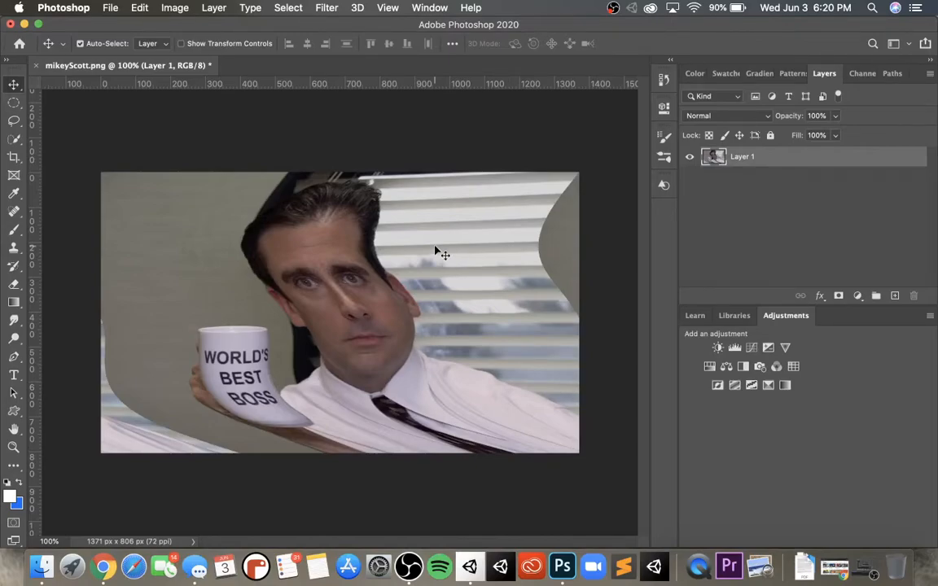
{"action": "key", "text": "super+z"}
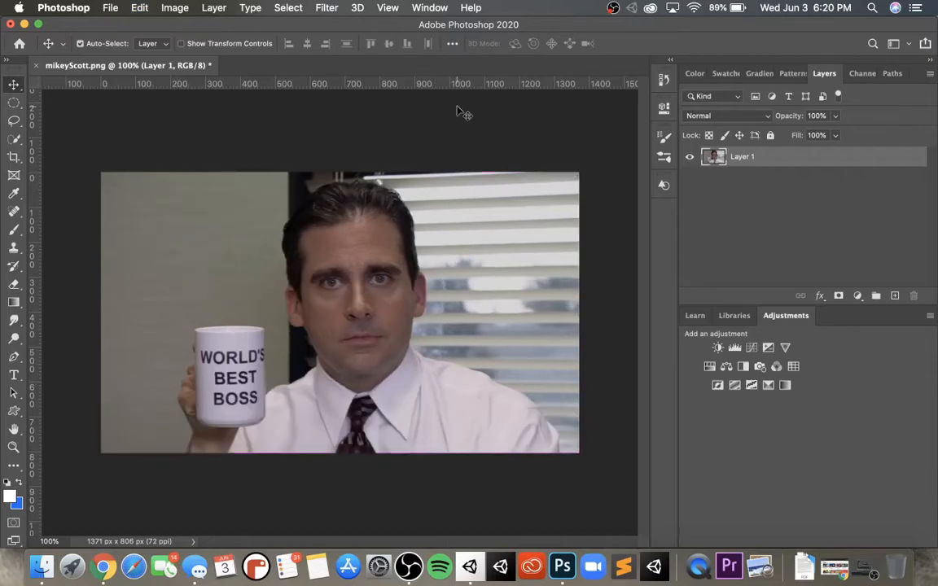
Try the Spherize distort filter on the photo with an amount of 31% in Normal mode, and undo it.
{"action": "left_click", "coordinate": [325, 8]}
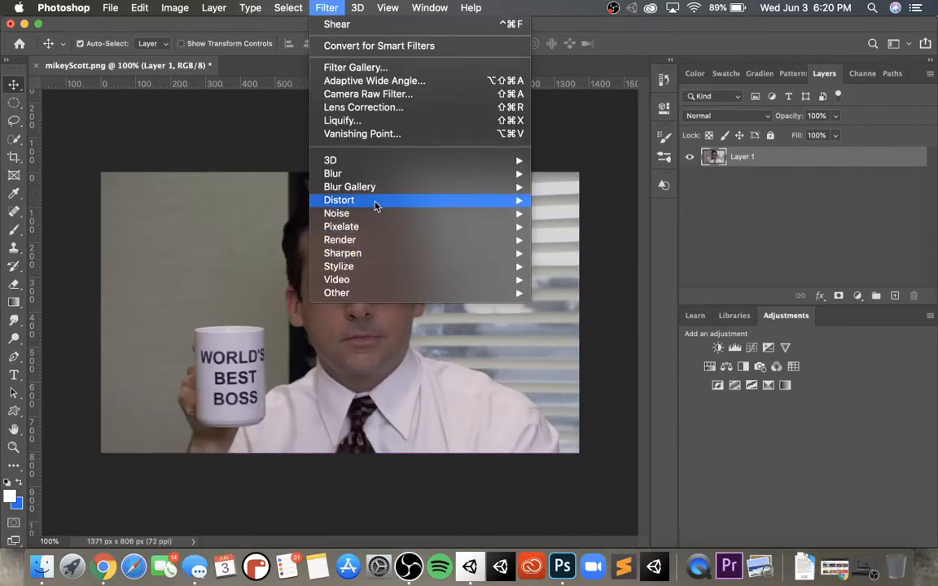
{"action": "mouse_move", "coordinate": [415, 200]}
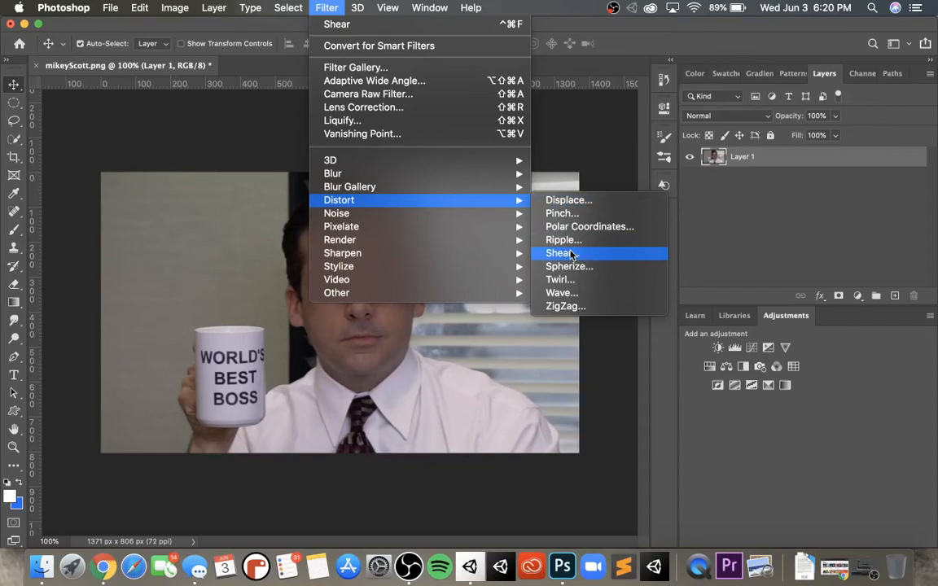
{"action": "left_click", "coordinate": [592, 266]}
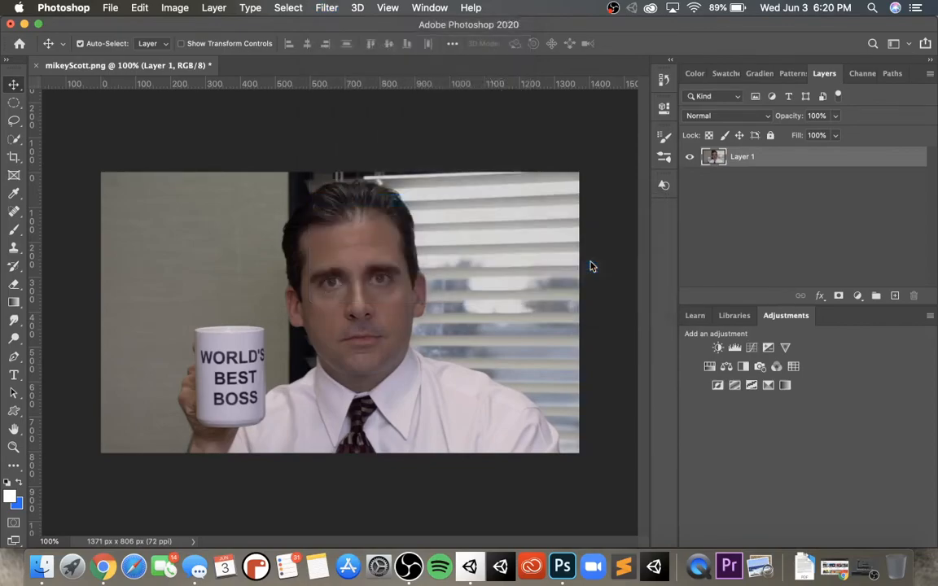
{"action": "left_click_drag", "start_coordinate": [380, 339], "coordinate": [432, 294]}
{"action": "left_click", "coordinate": [565, 136]}
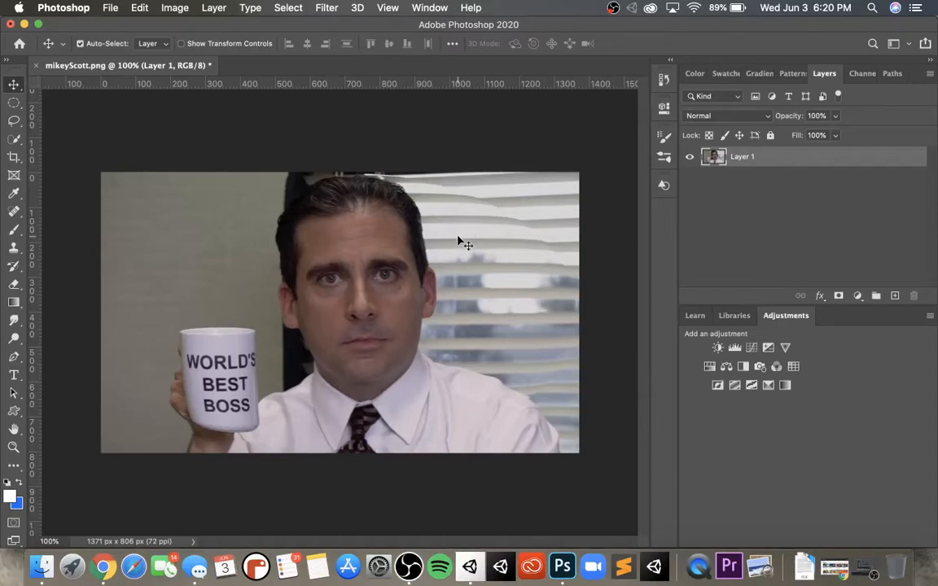
{"action": "key", "text": "super+z"}
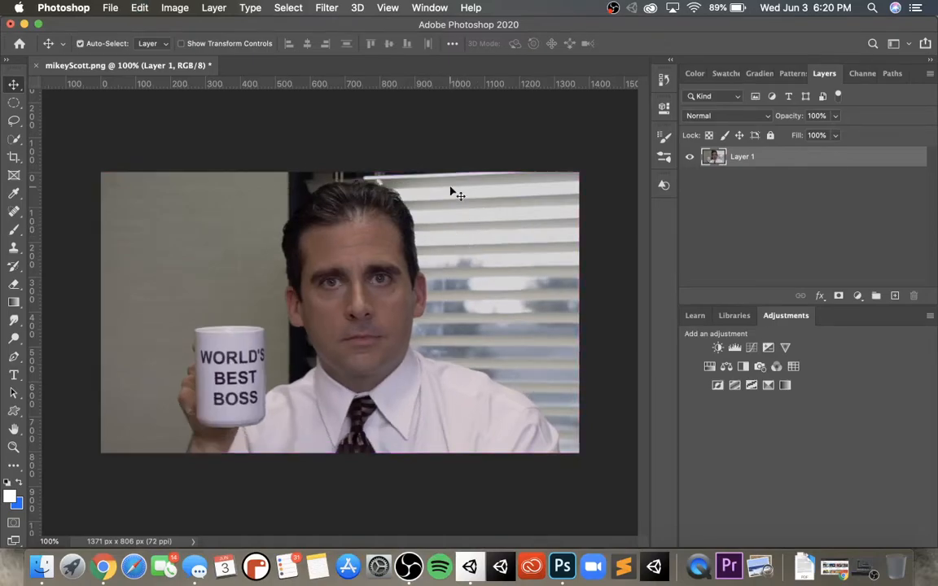
Try the Spherize distort filter on the photo with the amount set to -100% in Normal mode, and undo it.
{"action": "left_click", "coordinate": [325, 8]}
{"action": "mouse_move", "coordinate": [358, 200]}
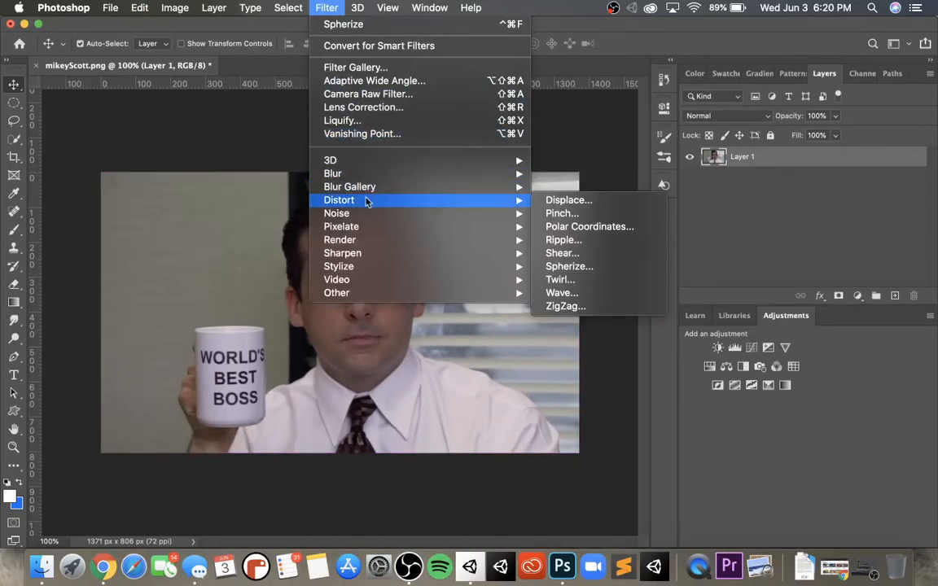
{"action": "left_click", "coordinate": [593, 268]}
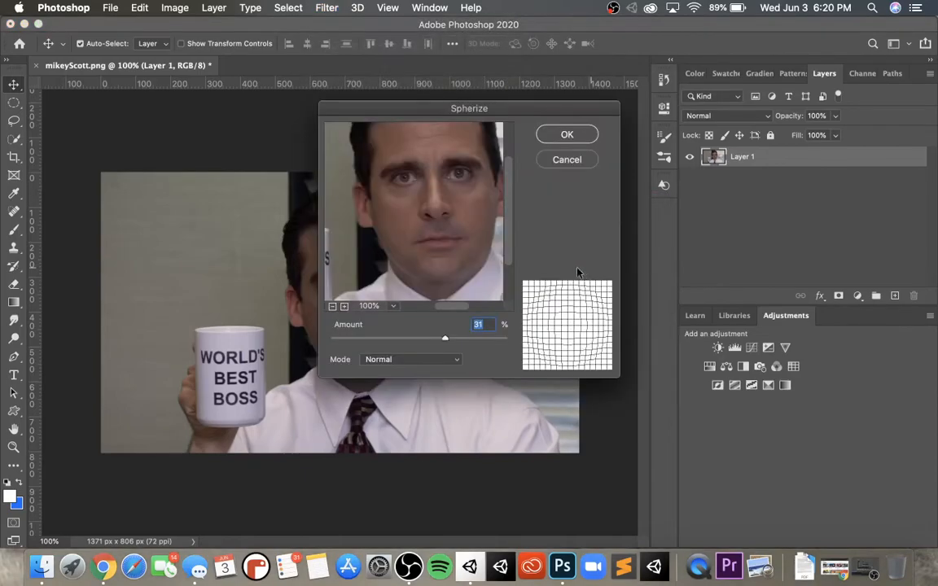
{"action": "left_click", "coordinate": [350, 338]}
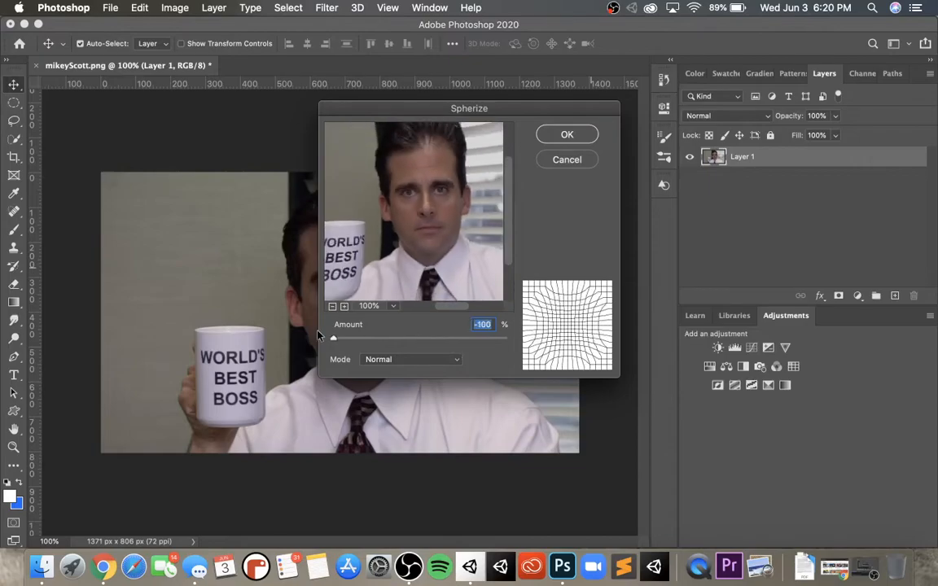
{"action": "left_click", "coordinate": [570, 136]}
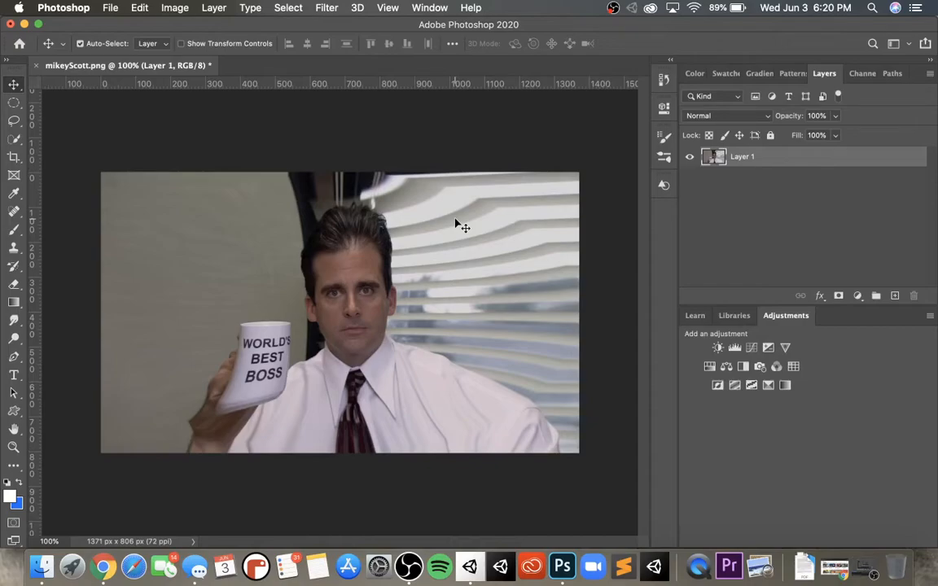
{"action": "key", "text": "super+z"}
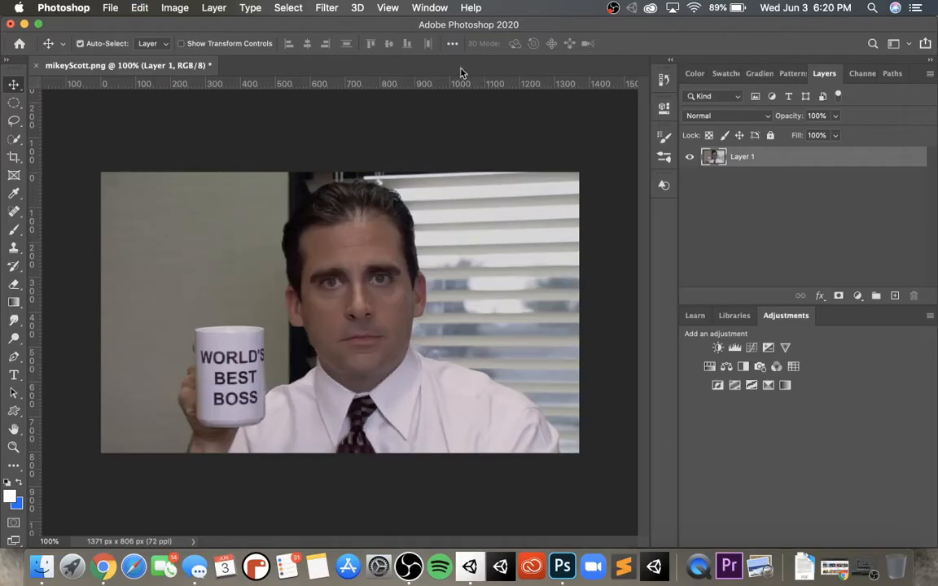
Try the Twirl distort filter on the photo with an angle of 999°, and undo it.
{"action": "left_click", "coordinate": [316, 7]}
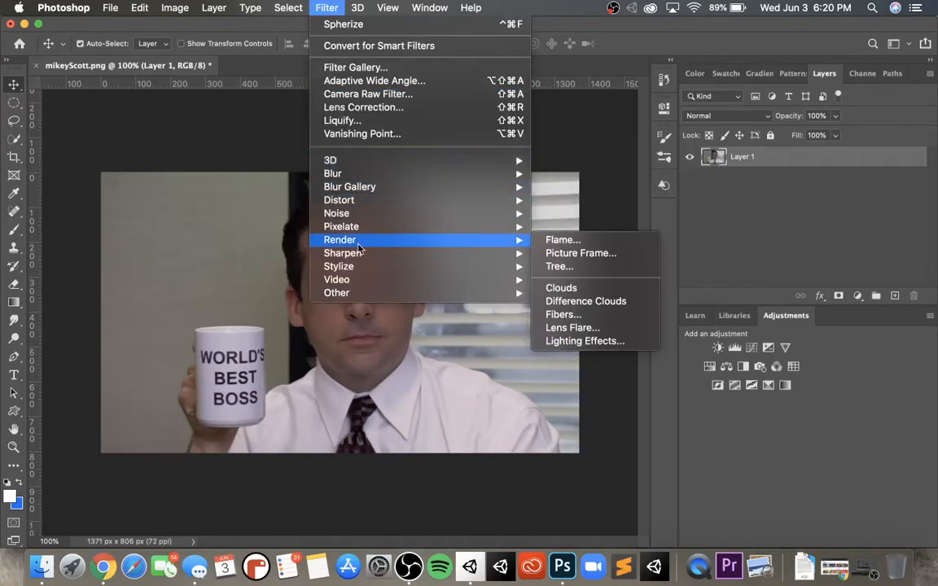
{"action": "mouse_move", "coordinate": [390, 201]}
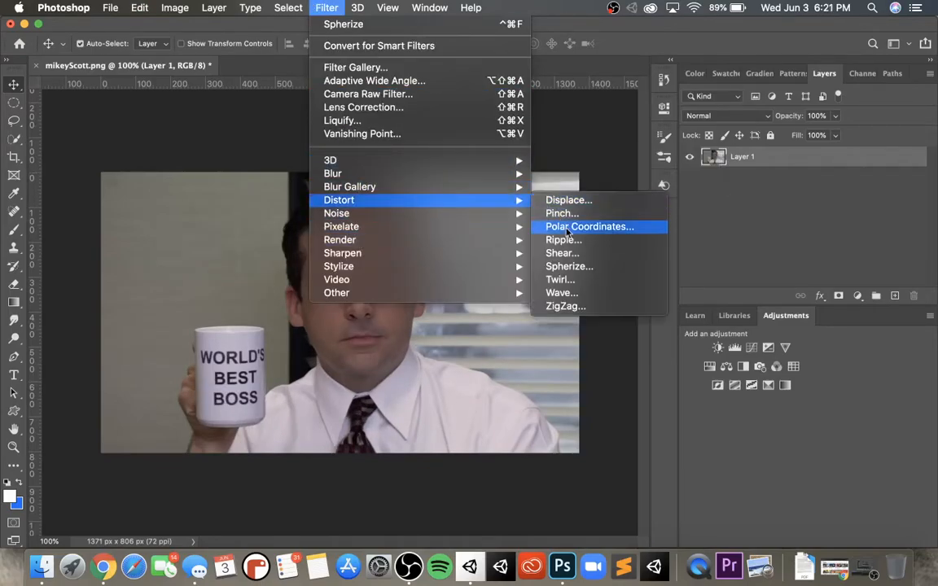
{"action": "left_click", "coordinate": [580, 281]}
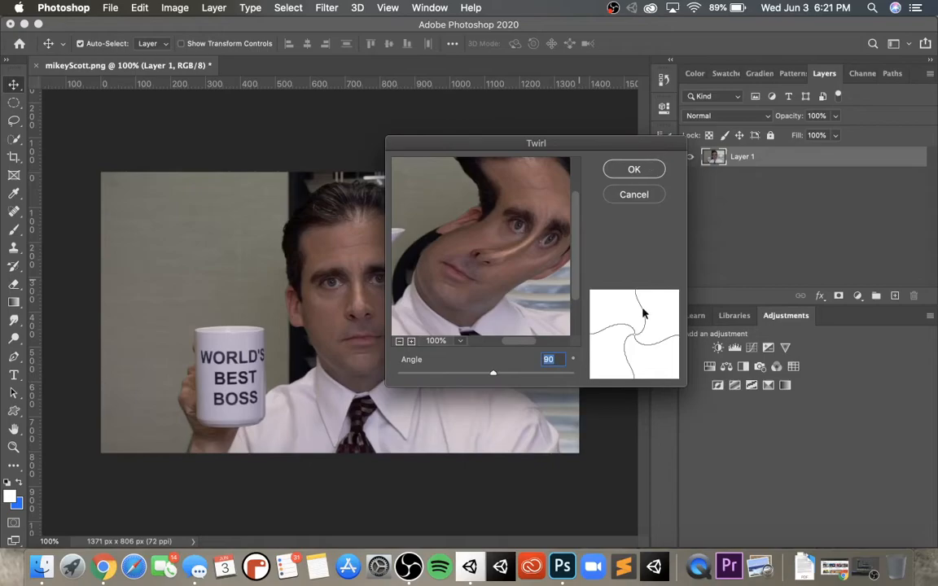
{"action": "left_click_drag", "start_coordinate": [492, 375], "coordinate": [572, 373]}
{"action": "left_click", "coordinate": [635, 172]}
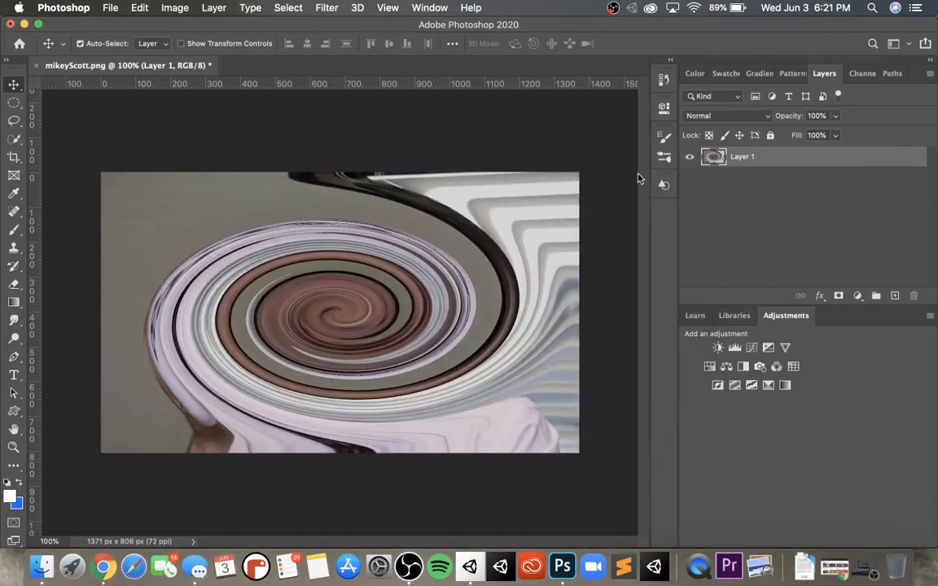
{"action": "key", "text": "super+z"}
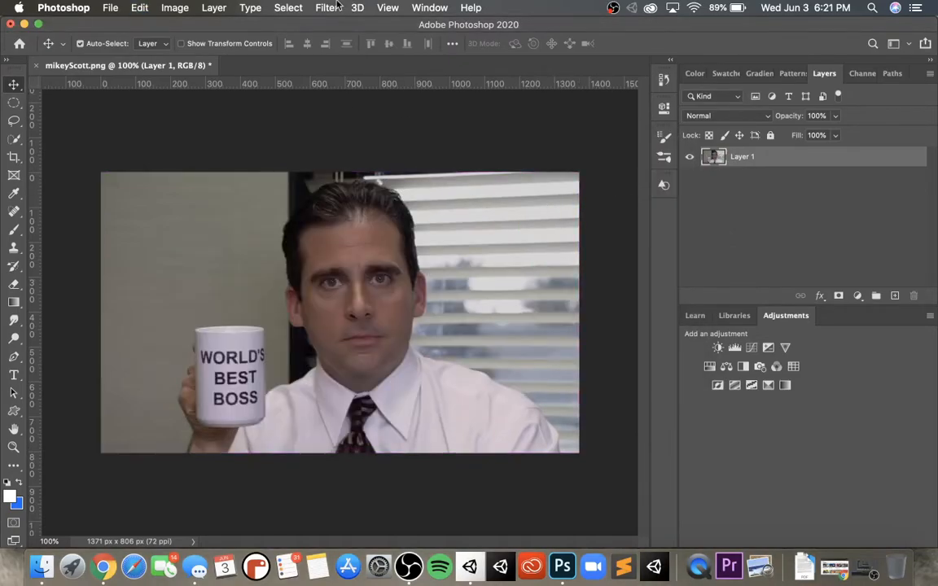
Try the Twirl distort filter on the photo with the angle reduced to about 82°, and undo it.
{"action": "left_click", "coordinate": [326, 8]}
{"action": "mouse_move", "coordinate": [410, 201]}
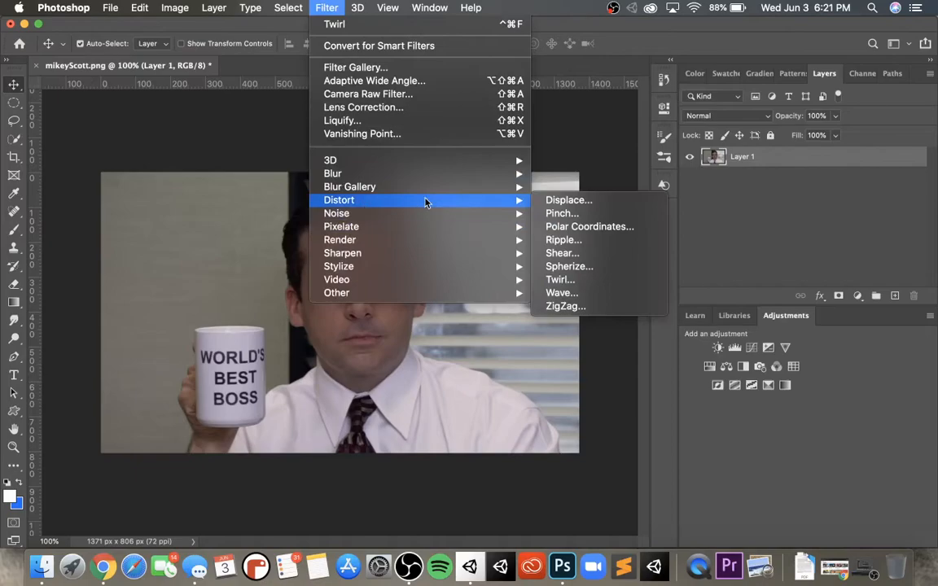
{"action": "left_click", "coordinate": [560, 280]}
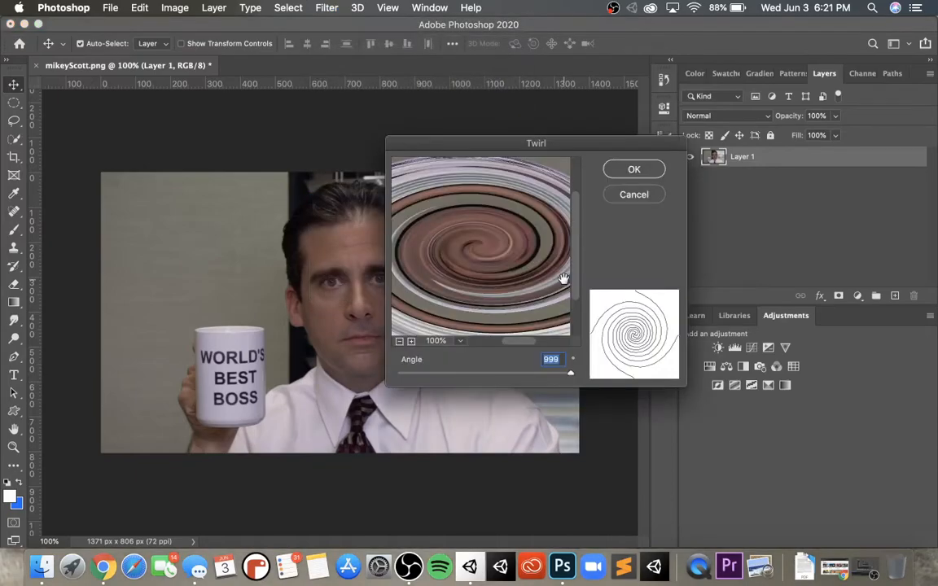
{"action": "left_click_drag", "start_coordinate": [565, 375], "coordinate": [492, 374]}
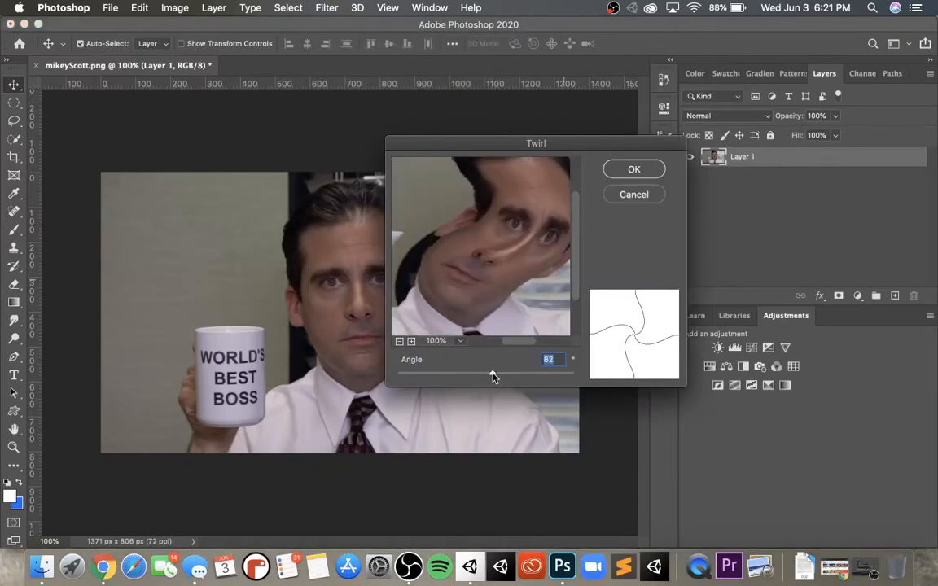
{"action": "left_click", "coordinate": [619, 178]}
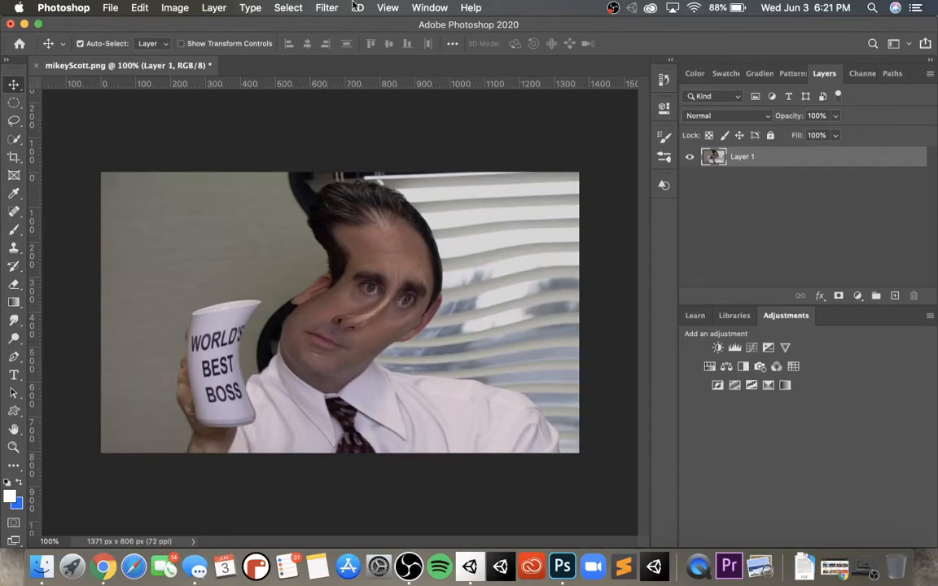
{"action": "key", "text": "super+z"}
Try the Wave distort filter, testing 456 generators before applying it with 1 generator, Sine type and Repeat Edge Pixels, and undo it.
{"action": "left_click", "coordinate": [327, 7]}
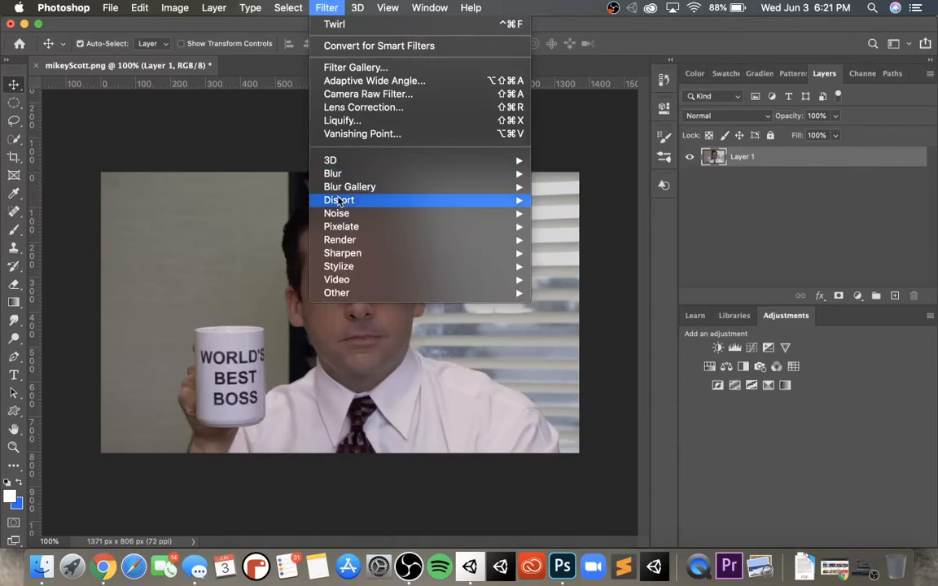
{"action": "mouse_move", "coordinate": [356, 207]}
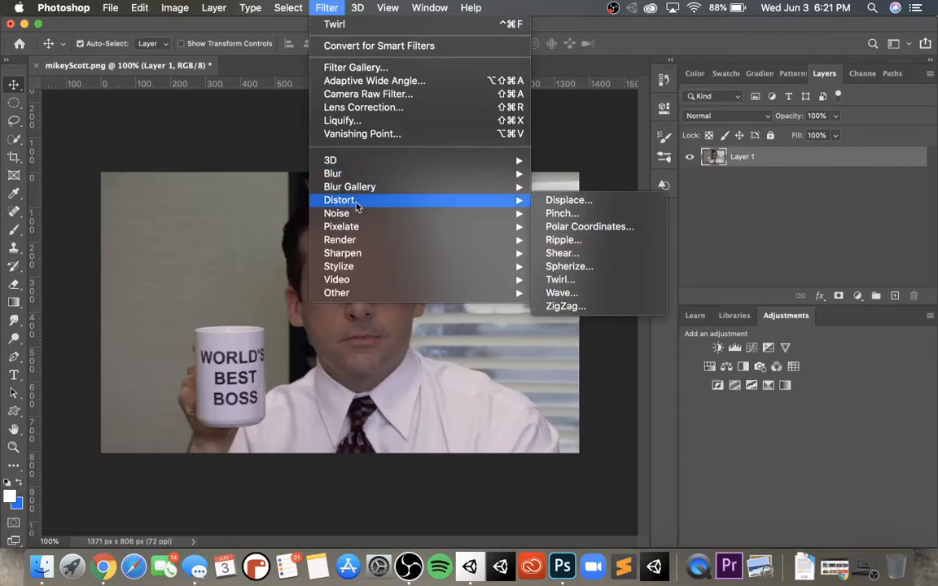
{"action": "left_click", "coordinate": [561, 293]}
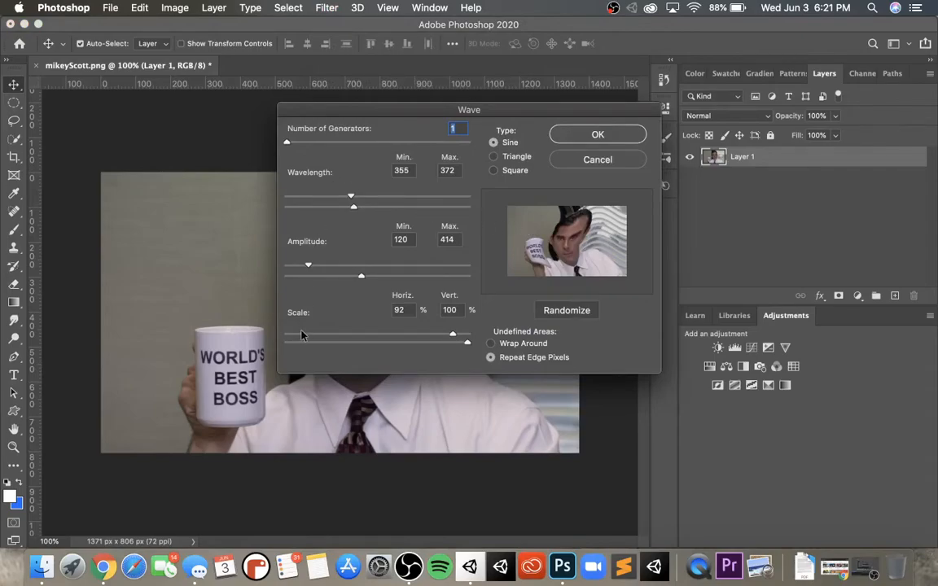
{"action": "left_click", "coordinate": [370, 143]}
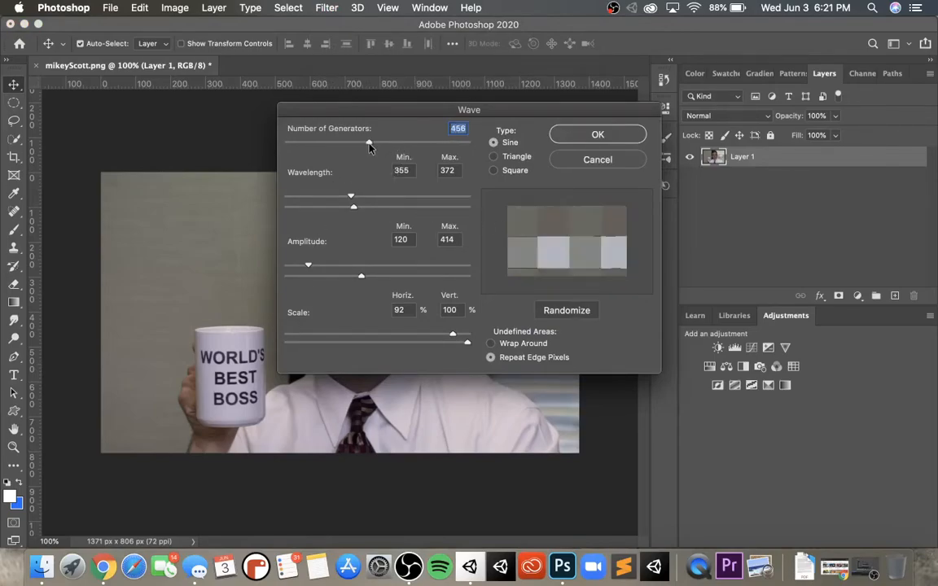
{"action": "left_click_drag", "start_coordinate": [372, 146], "coordinate": [268, 137]}
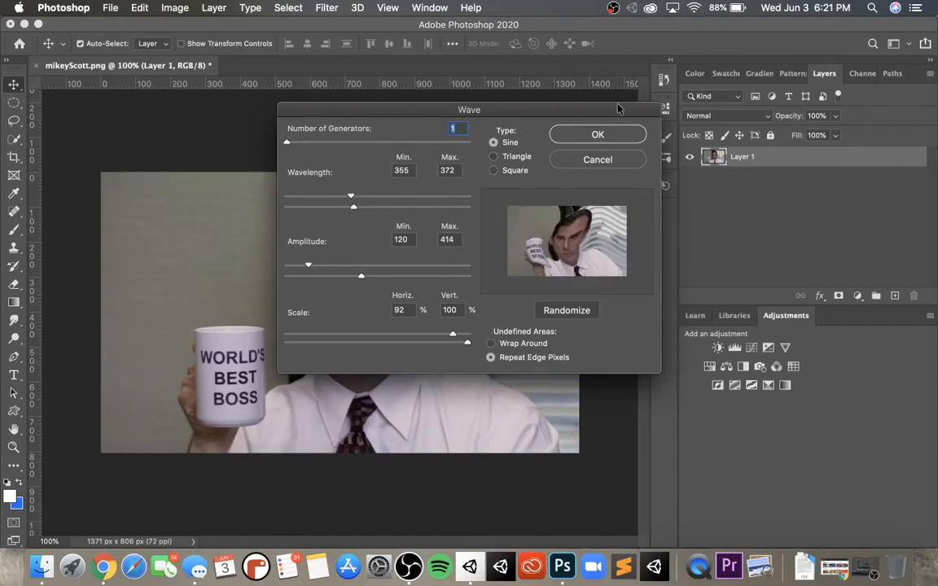
{"action": "left_click", "coordinate": [599, 134]}
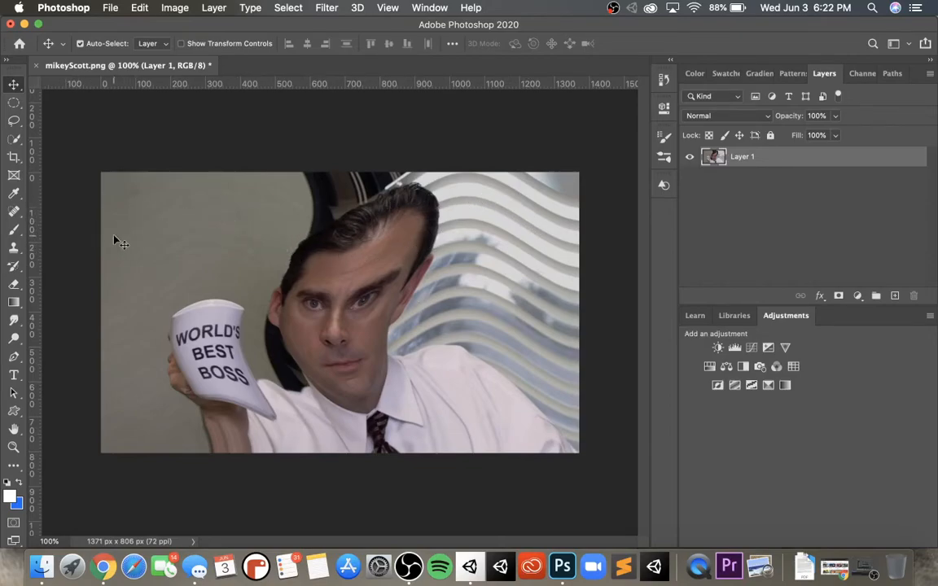
{"action": "key", "text": "super+z"}
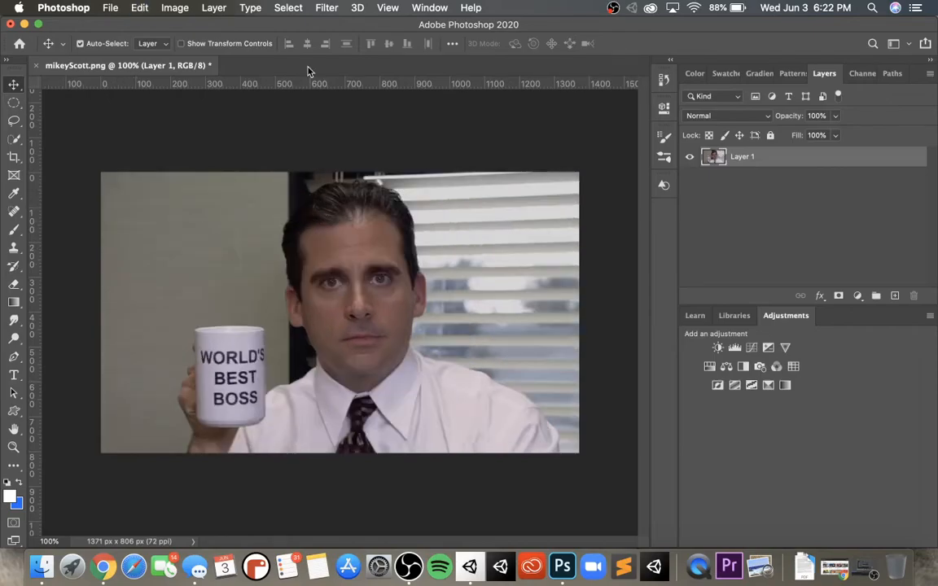
Apply the ZigZag distort filter to the photo with an amount of -26, 3 ridges and the Pond Ripples style.
{"action": "left_click", "coordinate": [326, 7]}
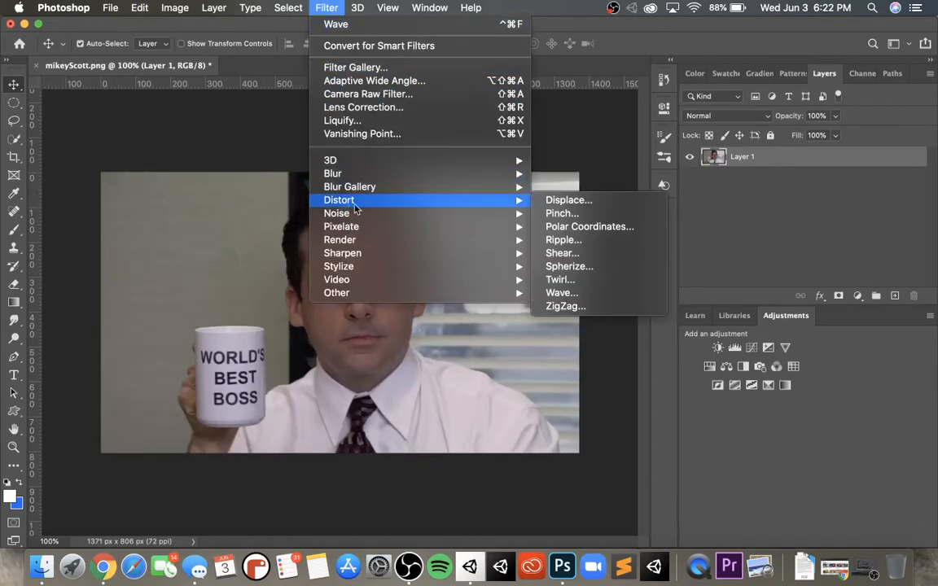
{"action": "left_click", "coordinate": [572, 308]}
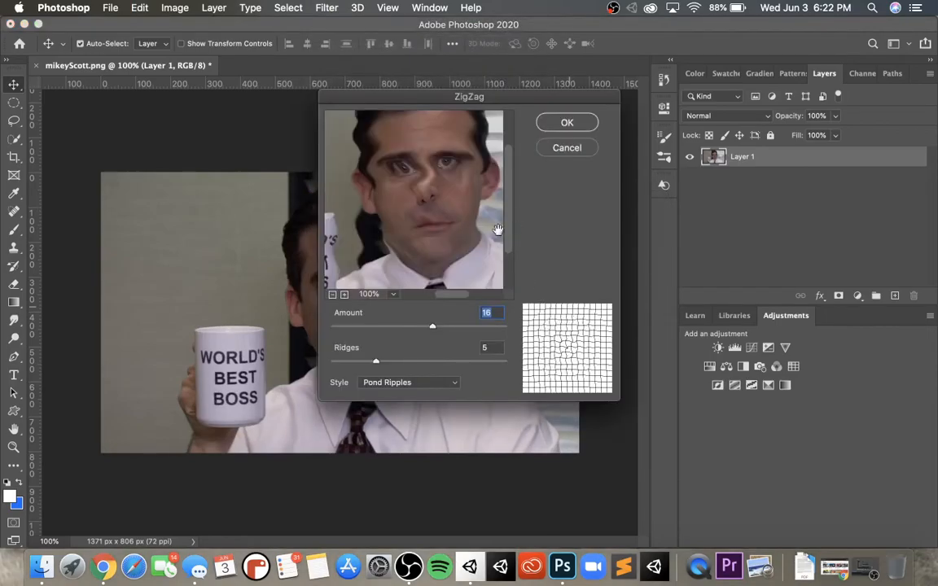
{"action": "left_click_drag", "start_coordinate": [433, 325], "coordinate": [408, 326]}
{"action": "left_click_drag", "start_coordinate": [378, 360], "coordinate": [356, 361]}
{"action": "left_click_drag", "start_coordinate": [412, 330], "coordinate": [397, 329]}
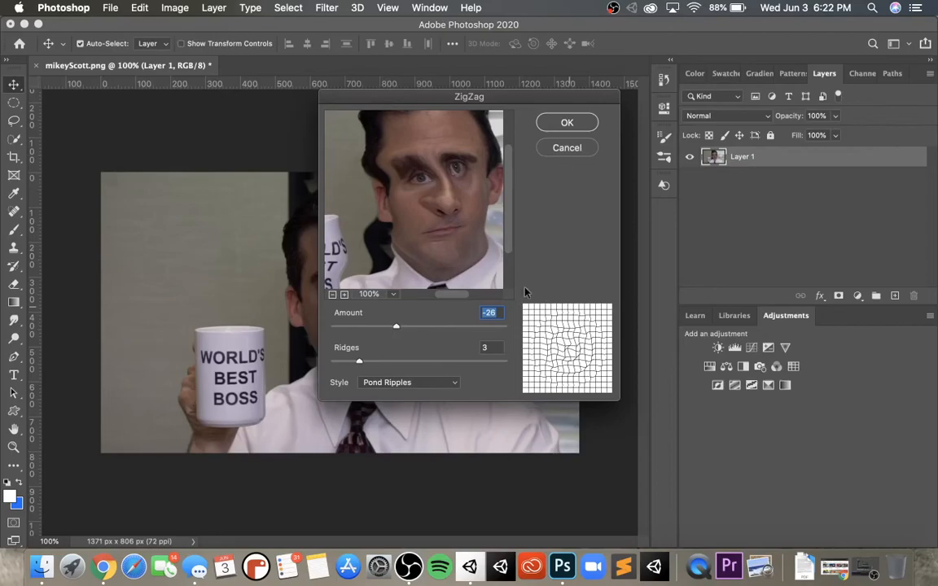
{"action": "left_click", "coordinate": [578, 121]}
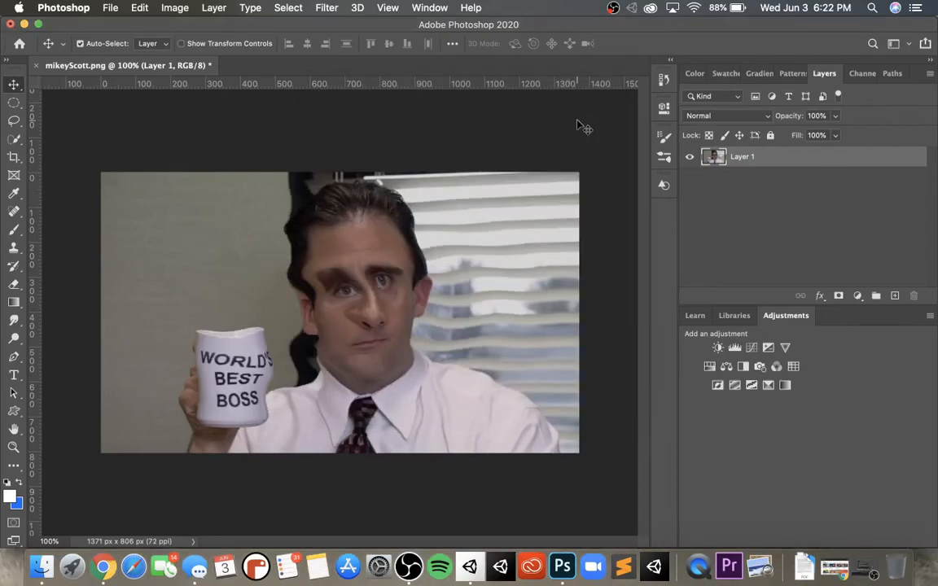